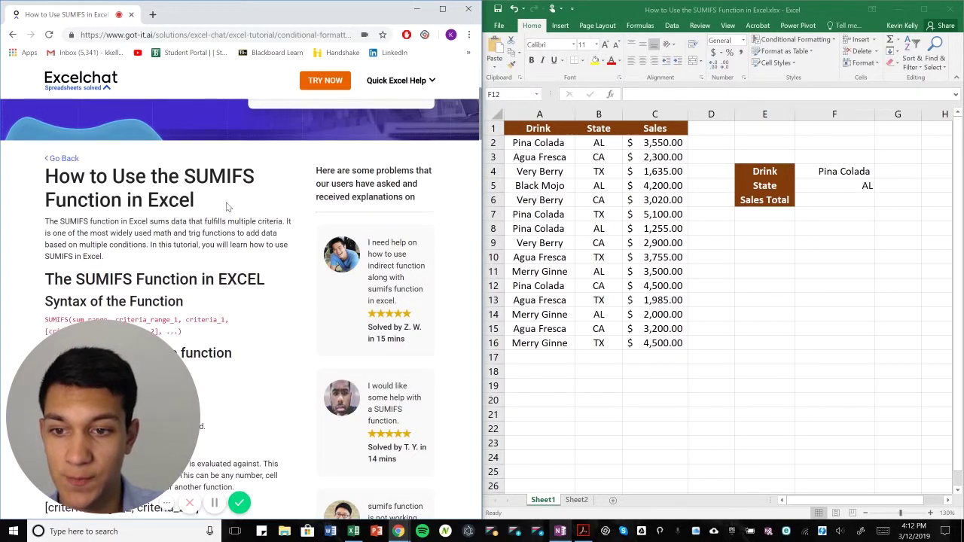
Read the web article's notes about SUMIFS through to the example that uses cell references
scroll(227, 206, down, 3)
scroll(228, 206, down, 3)
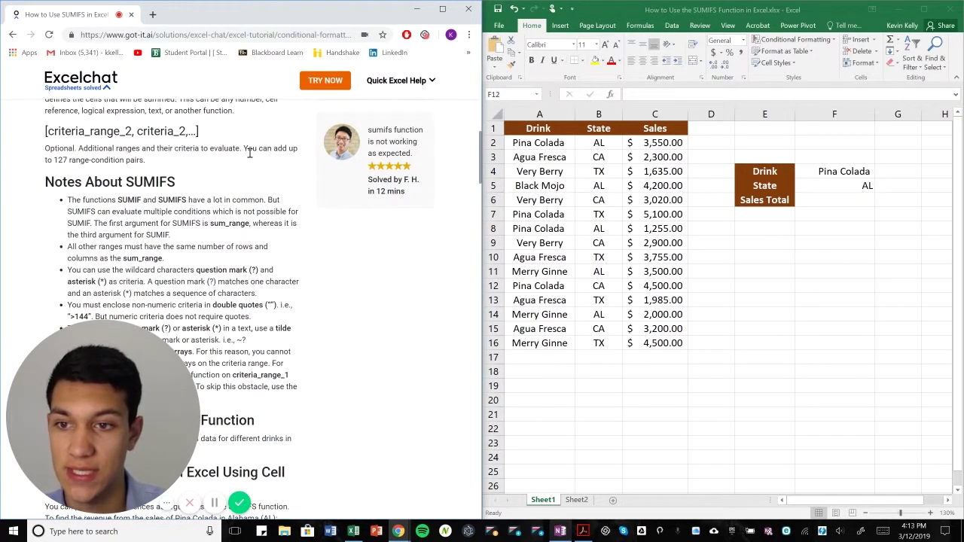
scroll(226, 181, down, 2)
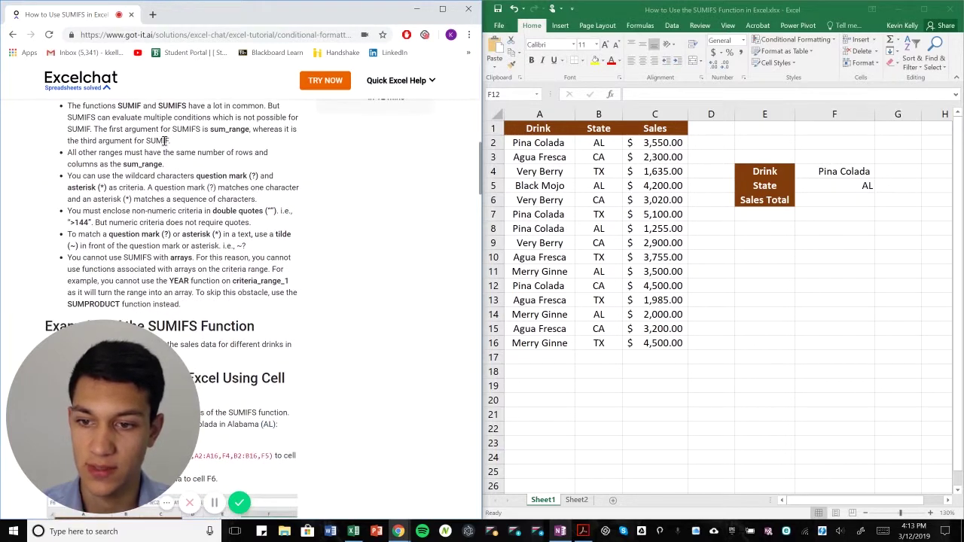
scroll(197, 181, up, 2)
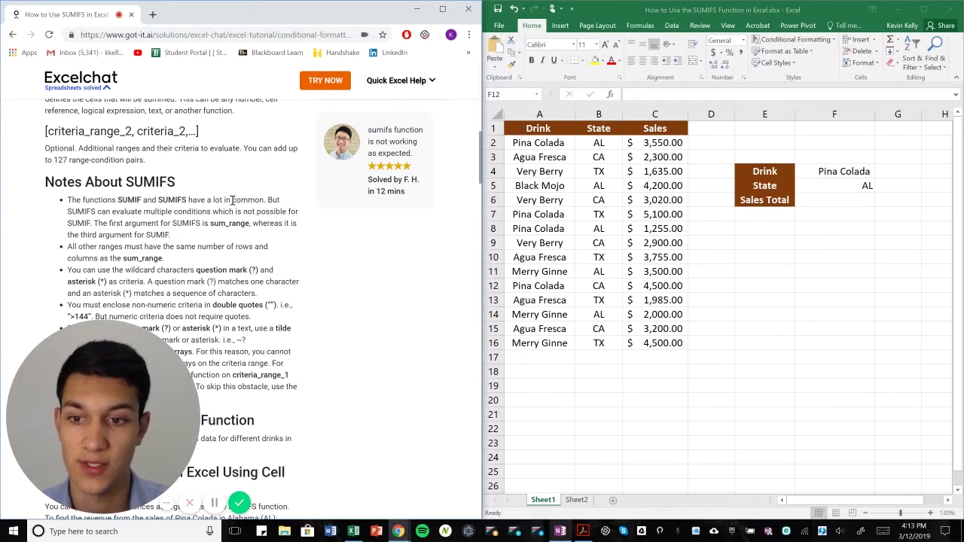
scroll(253, 188, down, 6)
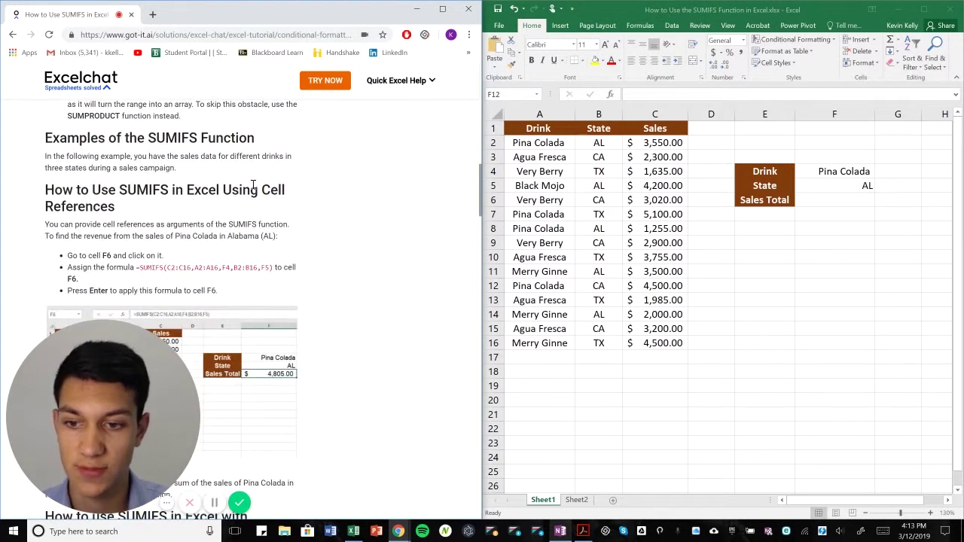
Start a SUMIFS formula in the Sales Total cell F6 with C2:C16 as the sum range
click(839, 201)
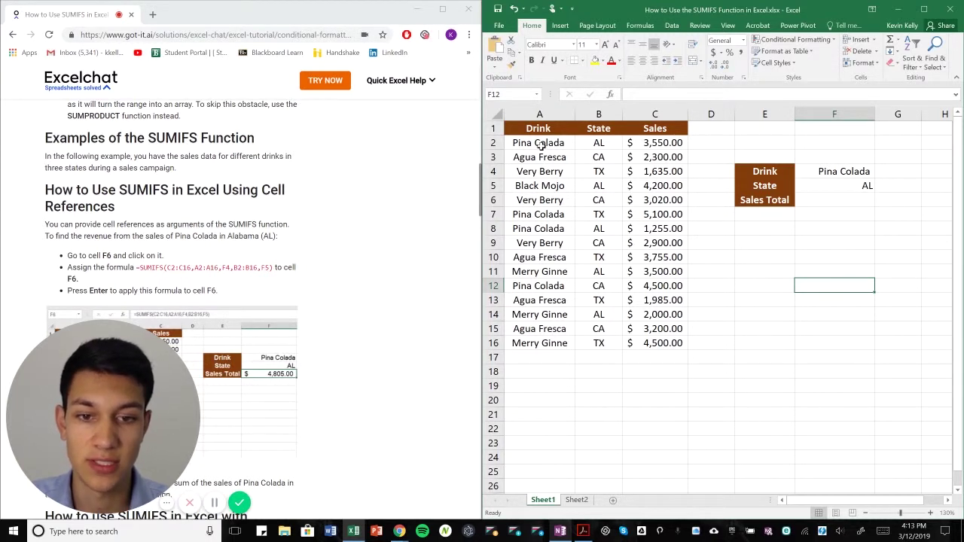
click(842, 200)
click(852, 174)
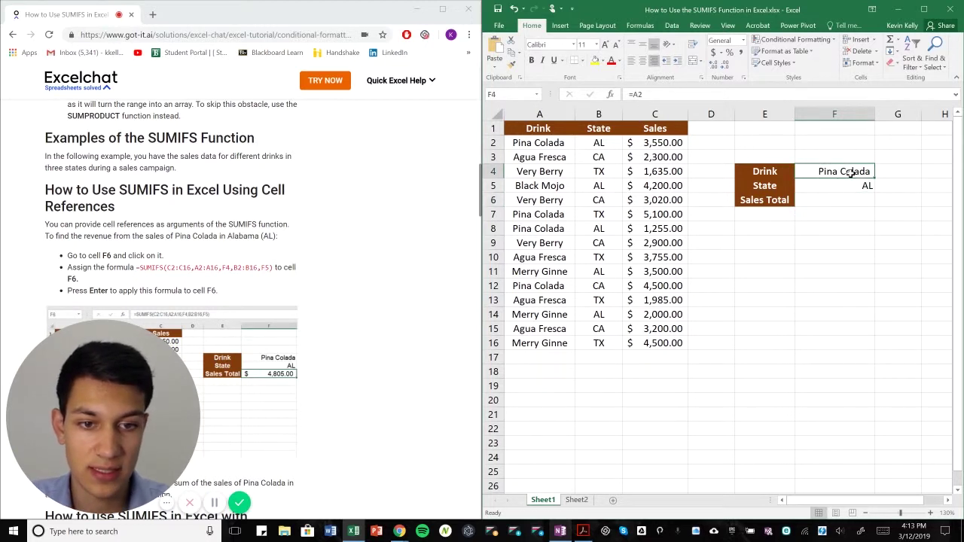
click(847, 202)
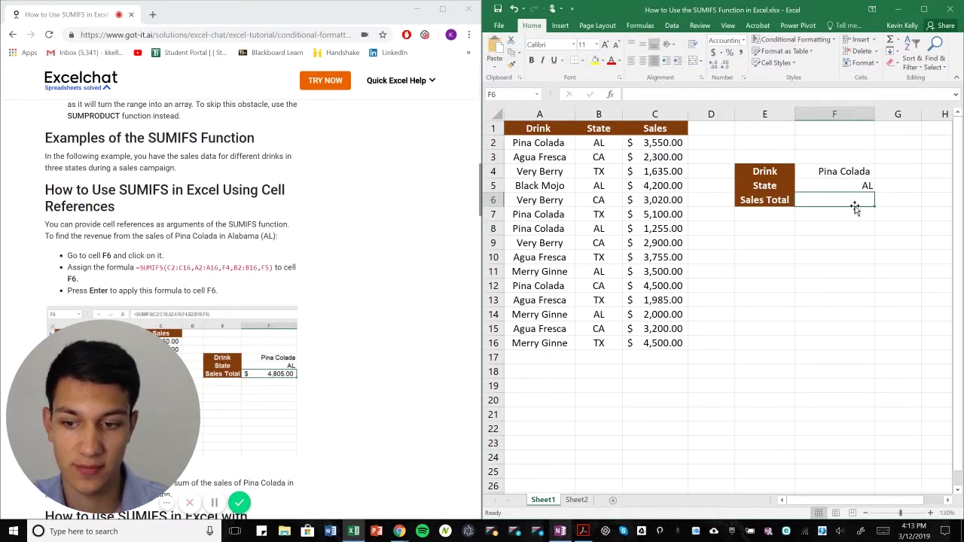
text(=)
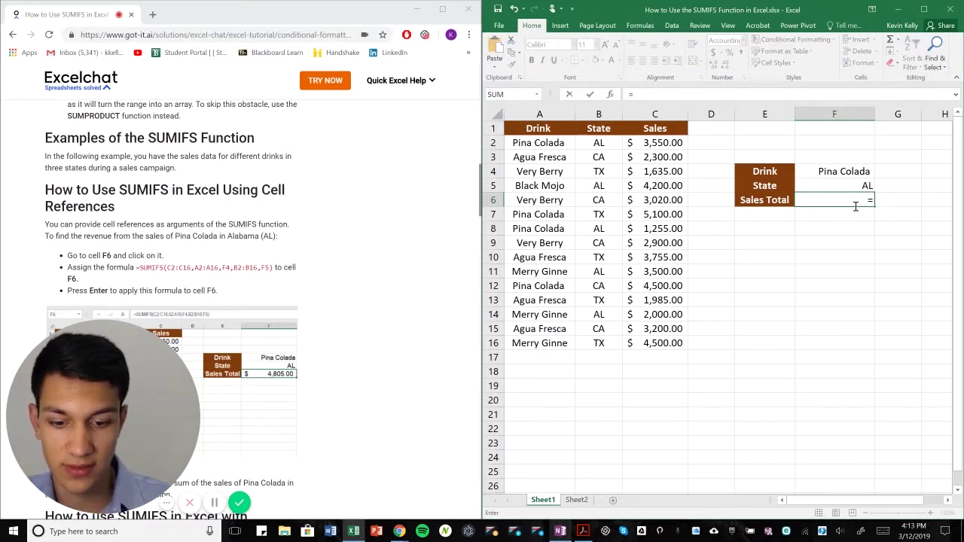
text(s)
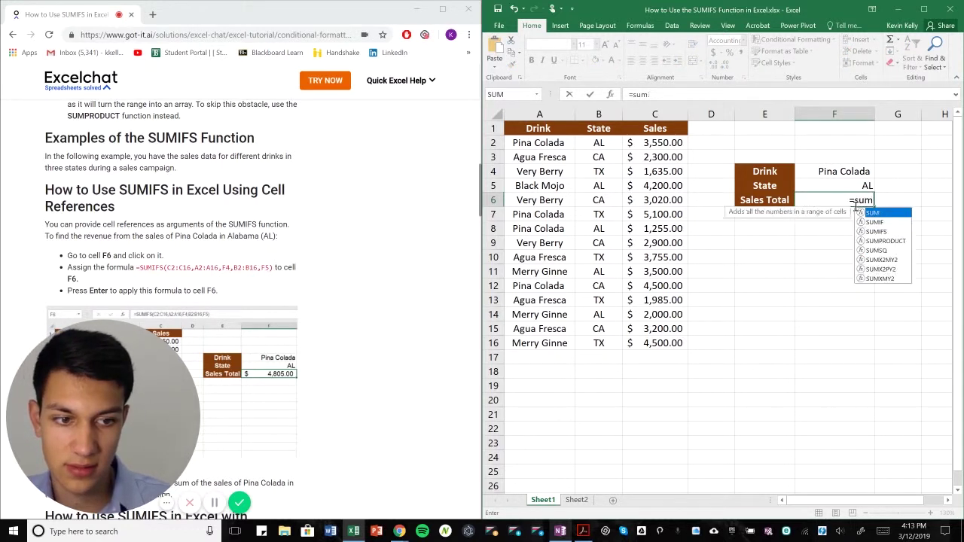
key(BackSpace)
text(SUMIFS)
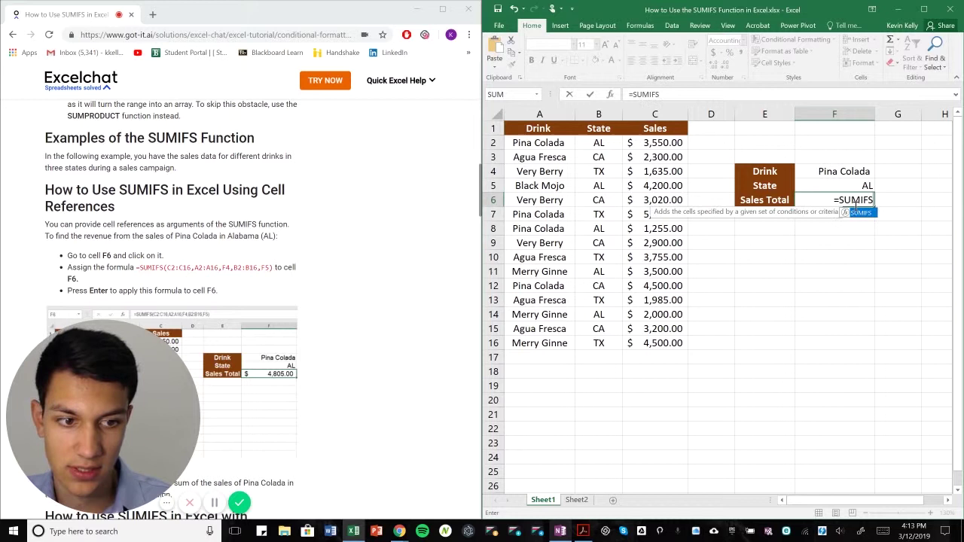
text(()
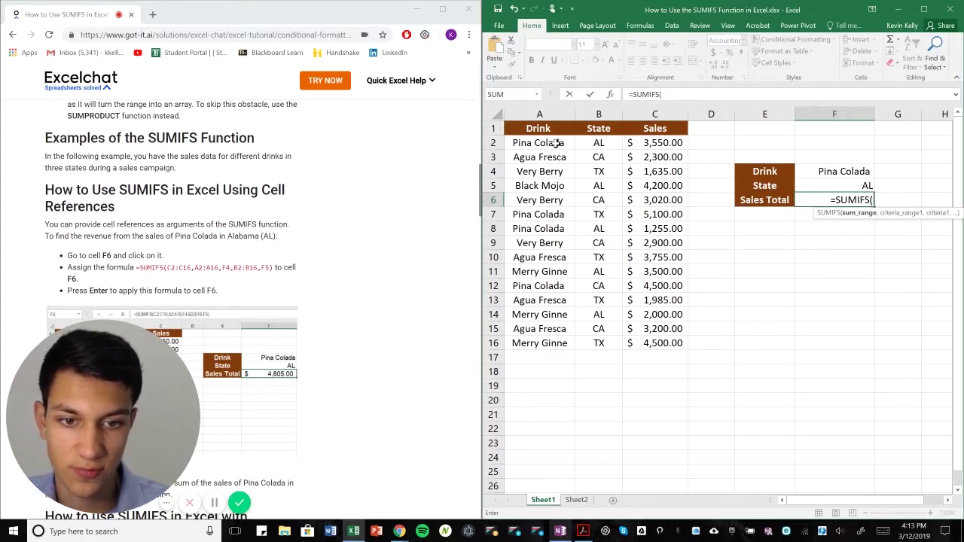
drag(640, 143, 678, 345)
text(,)
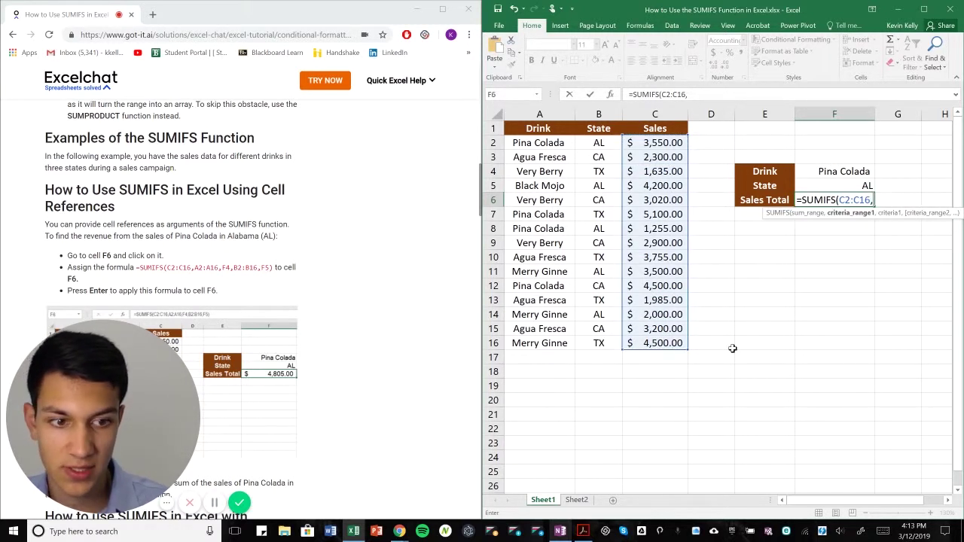
Add the drink condition to the SUMIFS formula, using A2:A16 as the criteria range and F4 as the criterion
drag(548, 143, 554, 342)
text(,)
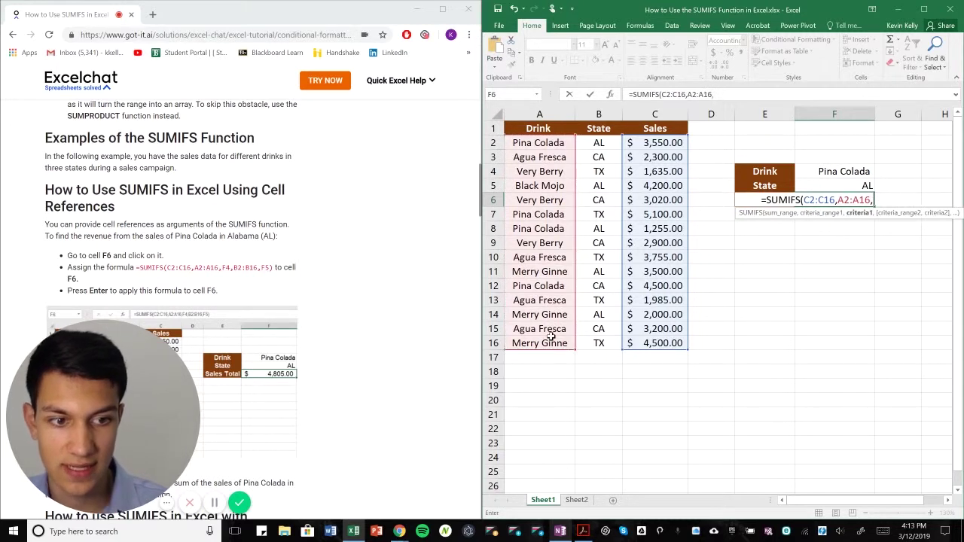
click(838, 171)
text(,)
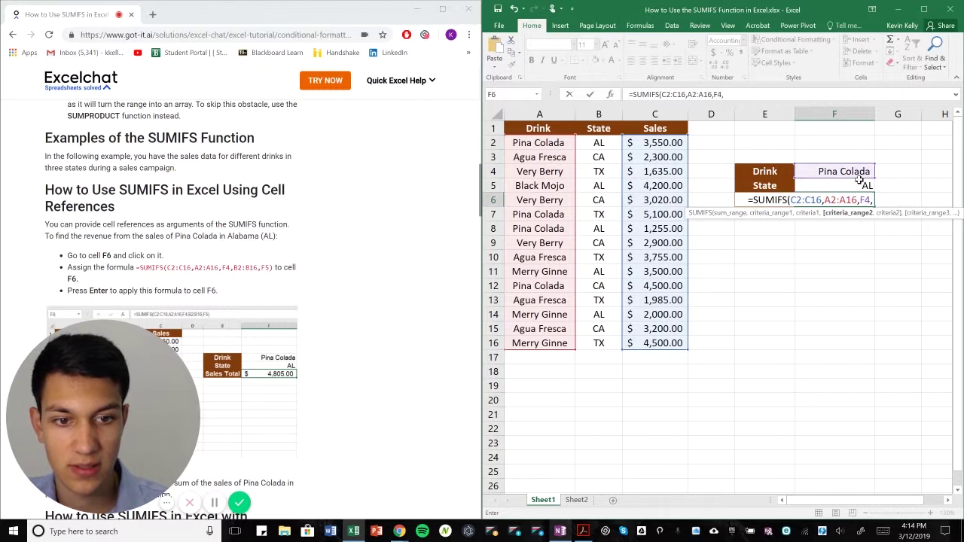
Add B2:B16 and F5 as the state condition and complete the SUMIFS formula in F6
drag(598, 143, 609, 342)
text(,)
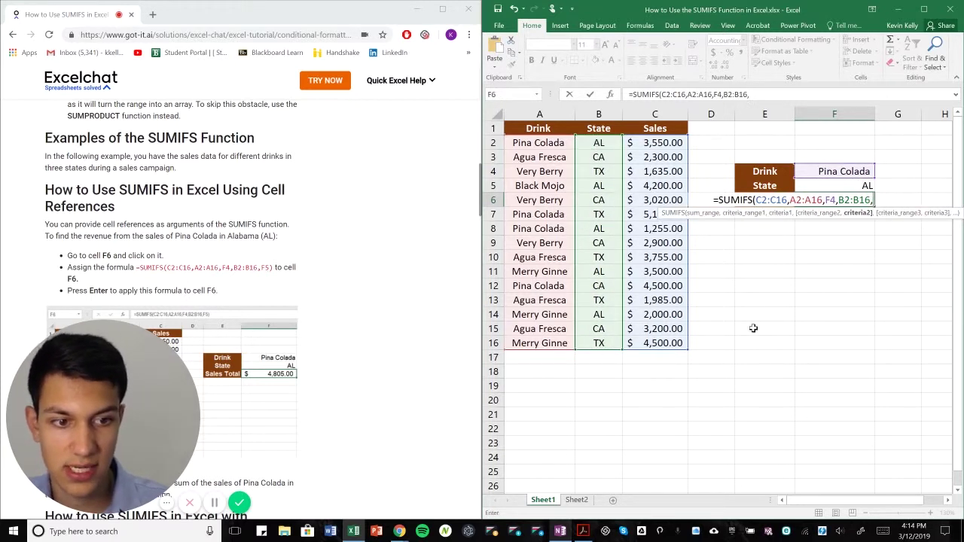
click(849, 185)
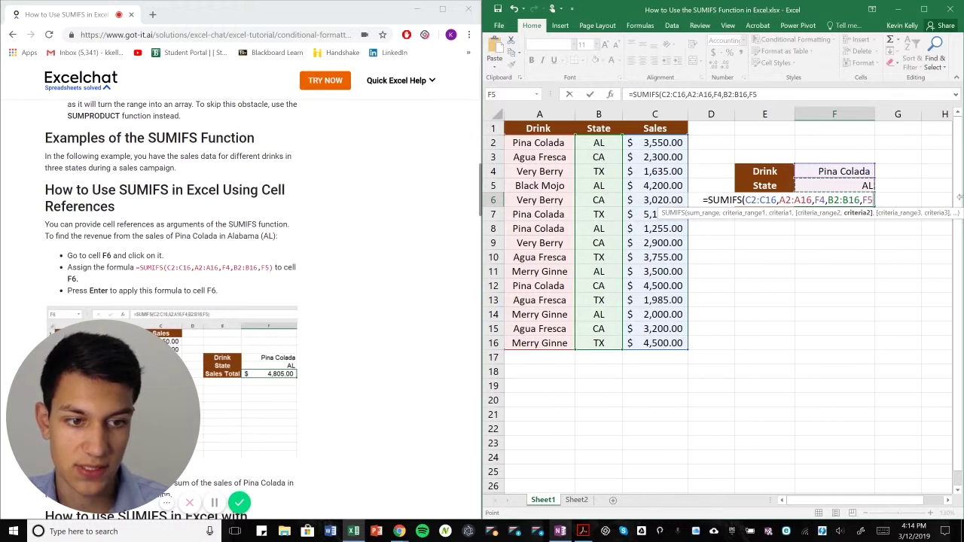
text())
key(Return)
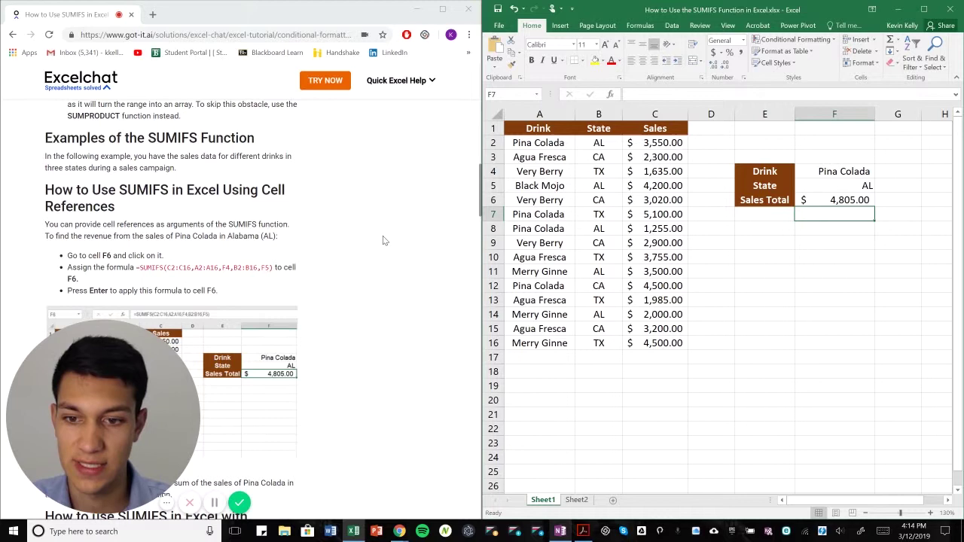
Find the article's comparison operators example and switch to Sheet2 of the Excel workbook
click(349, 304)
scroll(348, 308, down, 5)
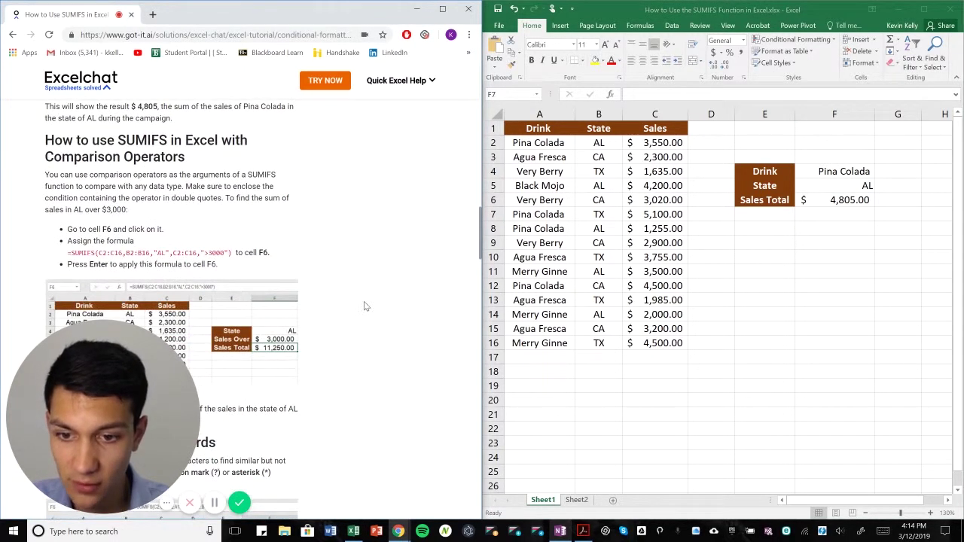
key(alt+Tab)
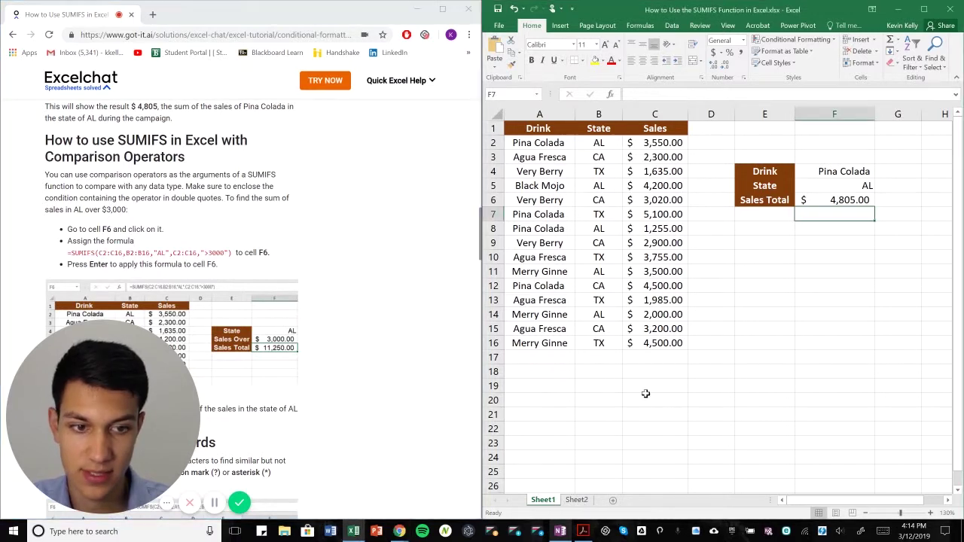
click(577, 499)
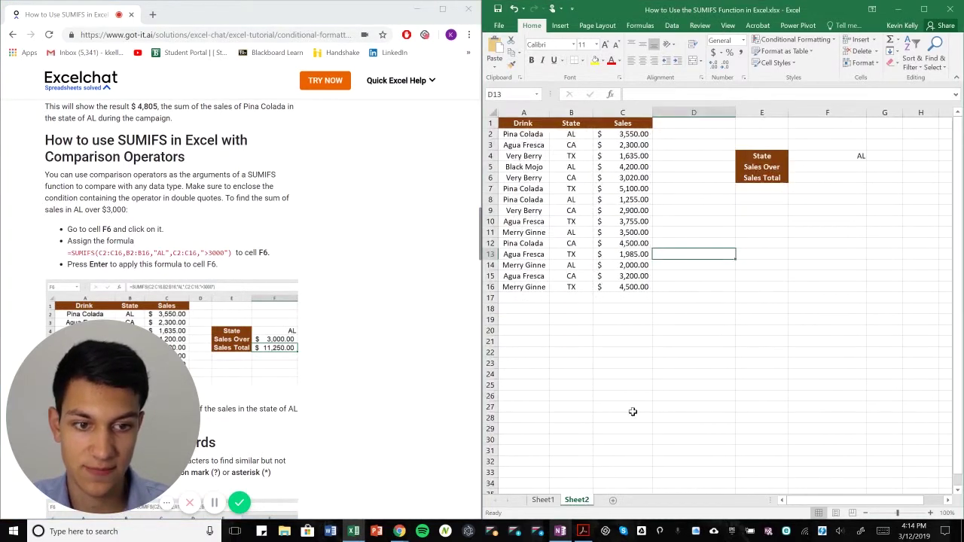
Enter 3000 as the Sales Over threshold in cell F5 of Sheet2
click(836, 163)
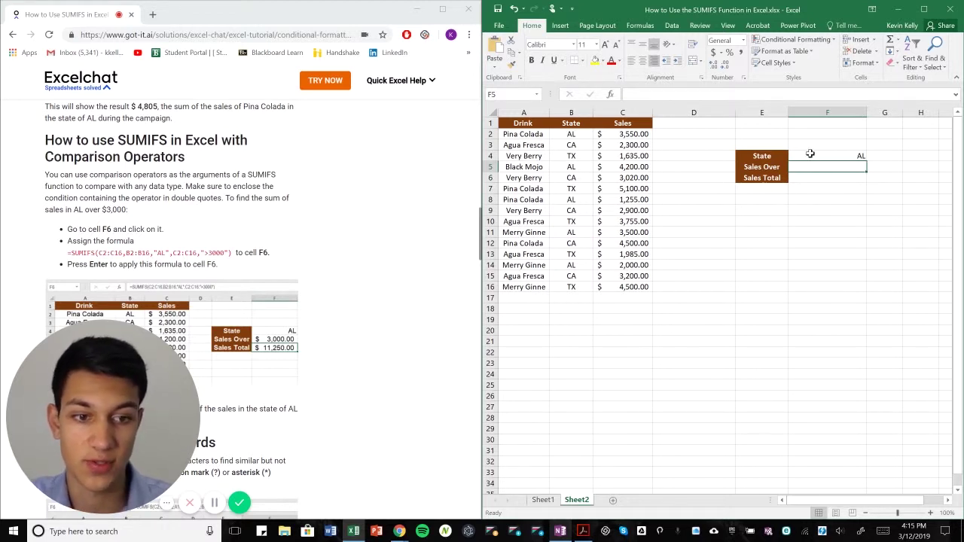
click(821, 179)
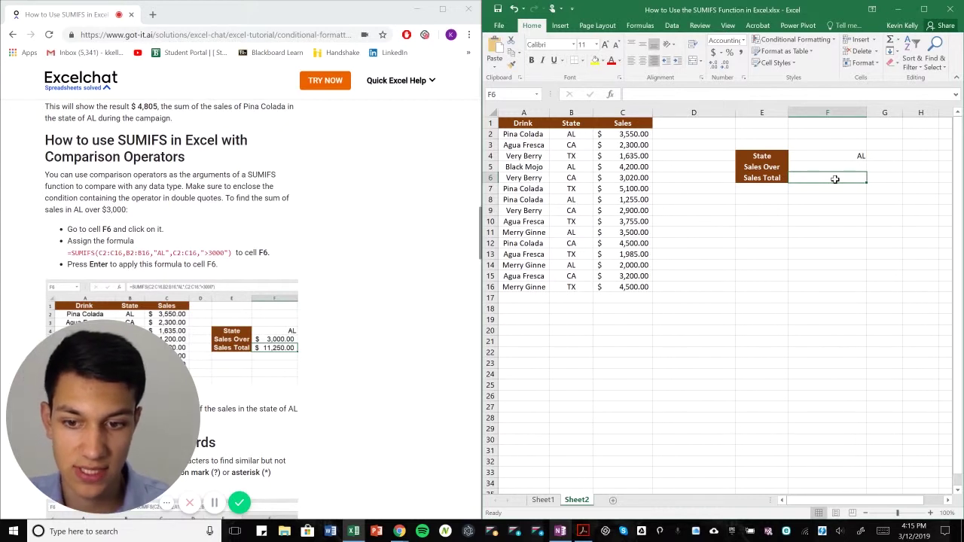
click(818, 165)
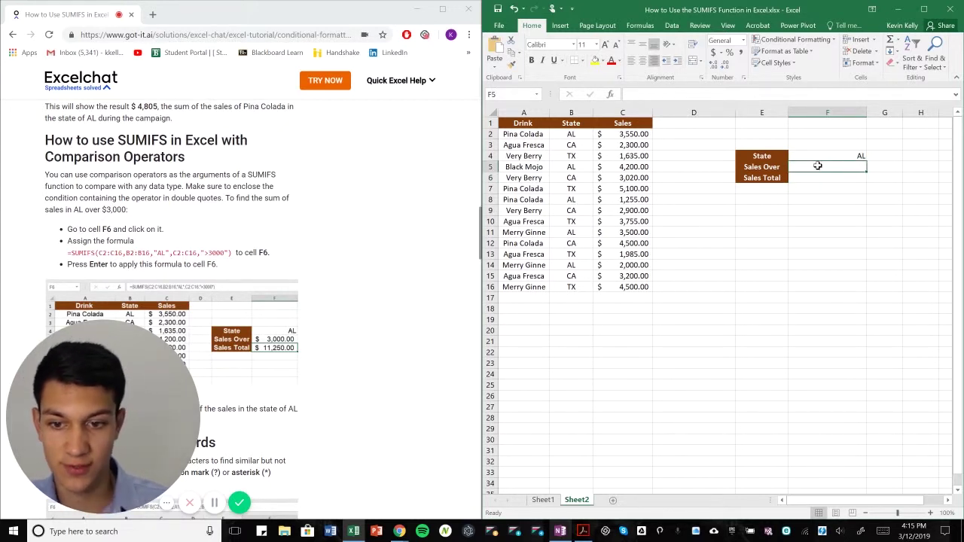
text(3000)
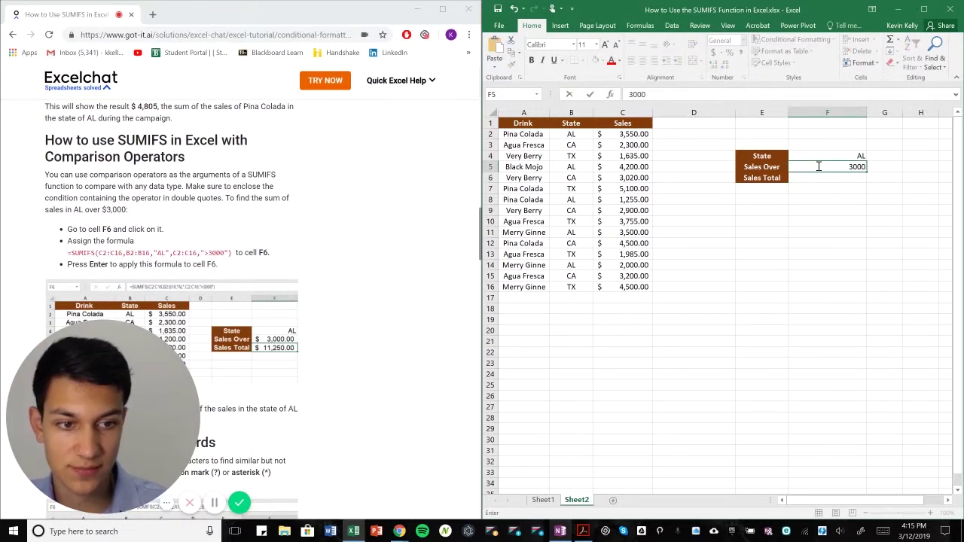
click(834, 214)
click(849, 166)
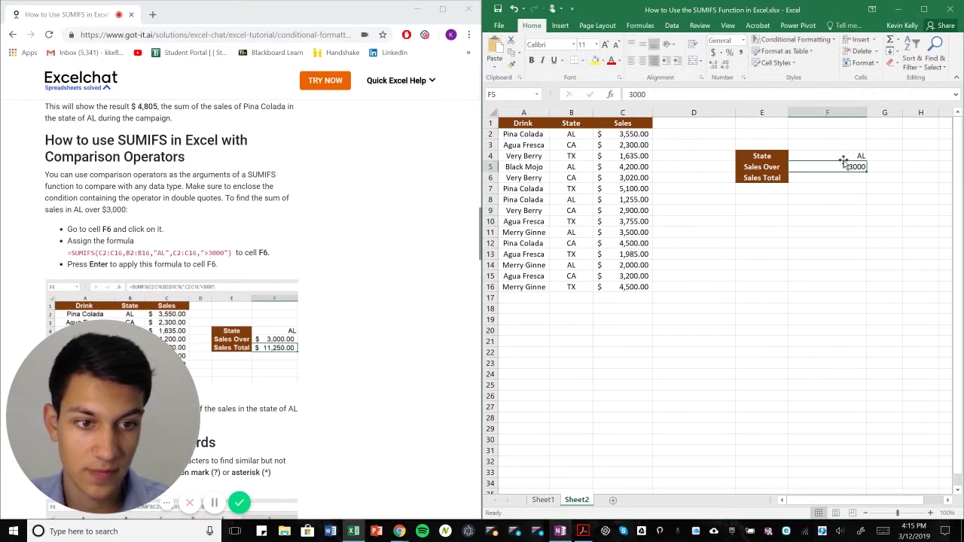
Format the Sales Over value in F5 in dollar accounting format with no decimal places
click(713, 52)
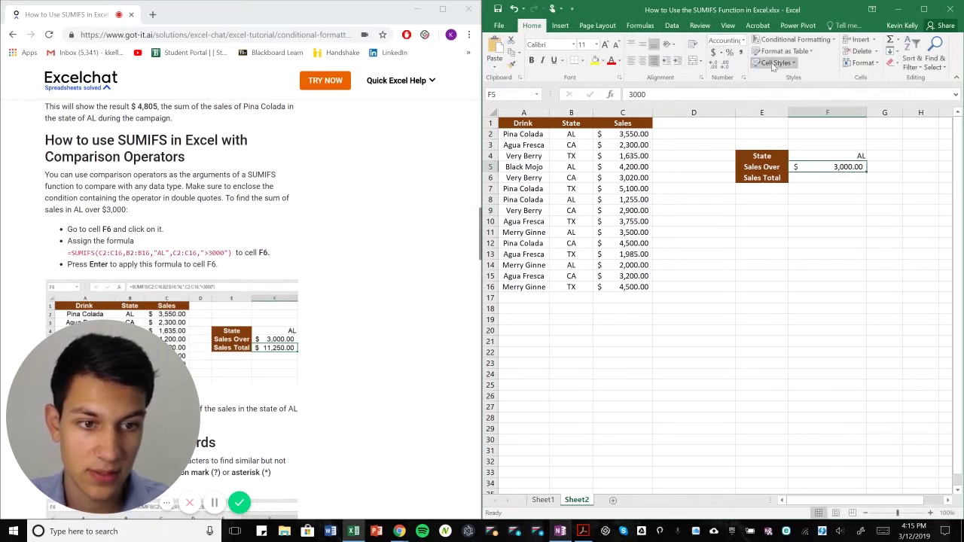
click(724, 67)
click(724, 66)
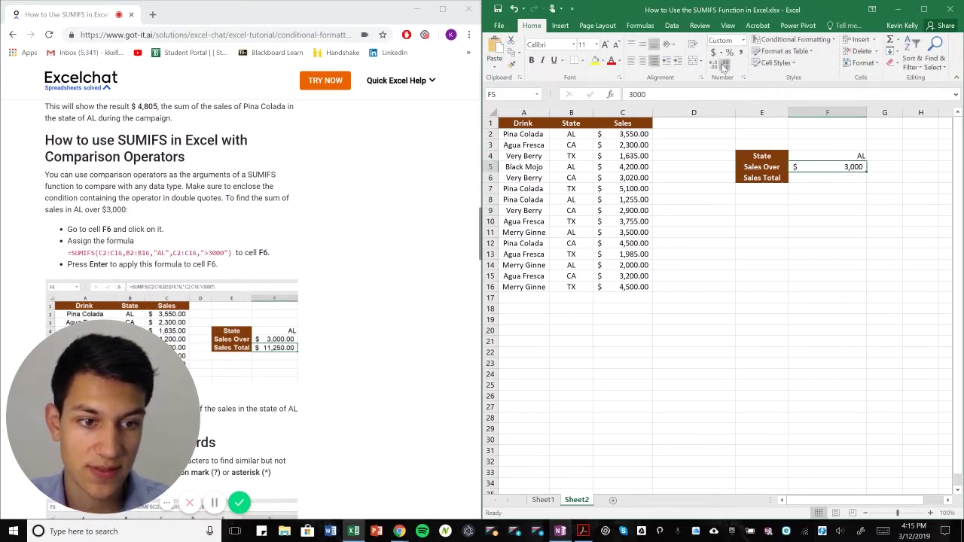
click(826, 153)
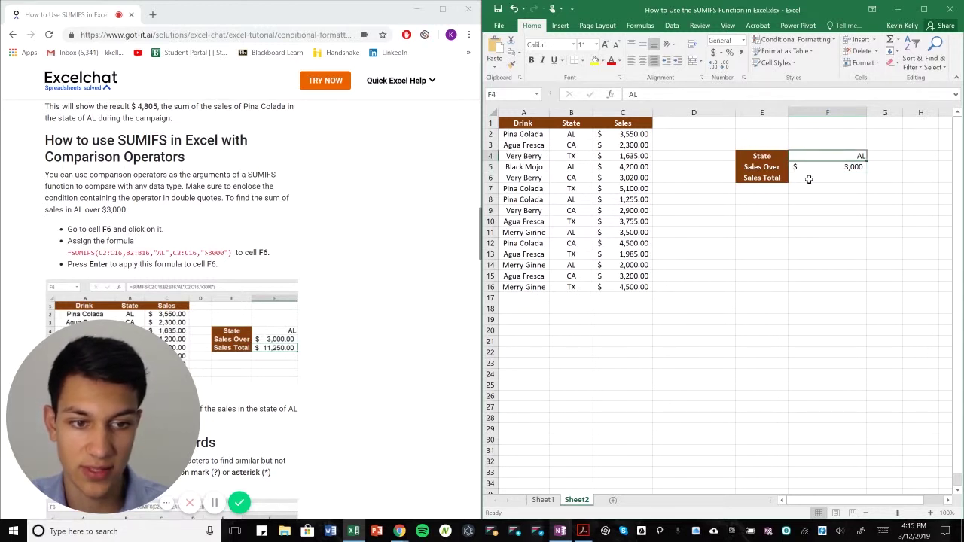
Start a SUMIFS formula in the Sales Total cell F6 with the Sales values C2:C16 as the sum range
click(812, 178)
text(=)
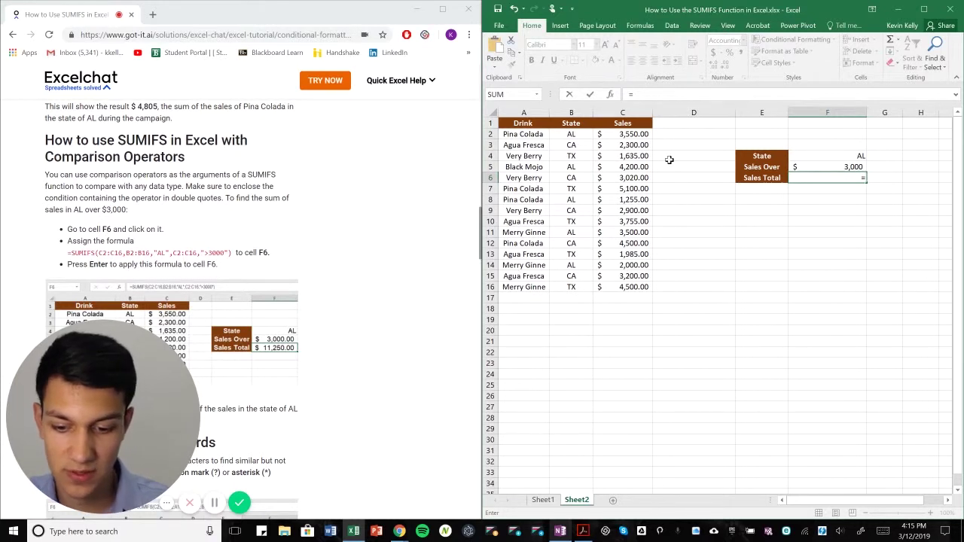
text(SUMIFS)
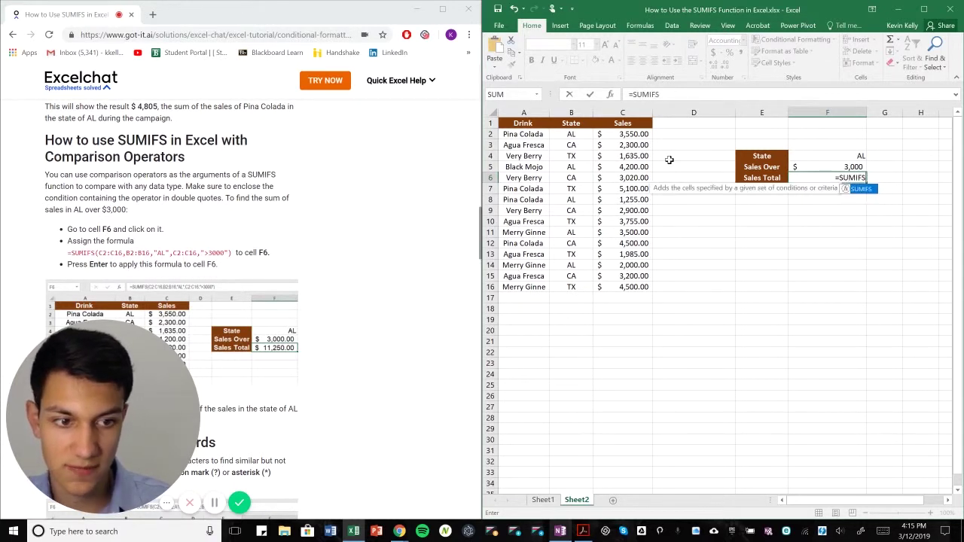
text(()
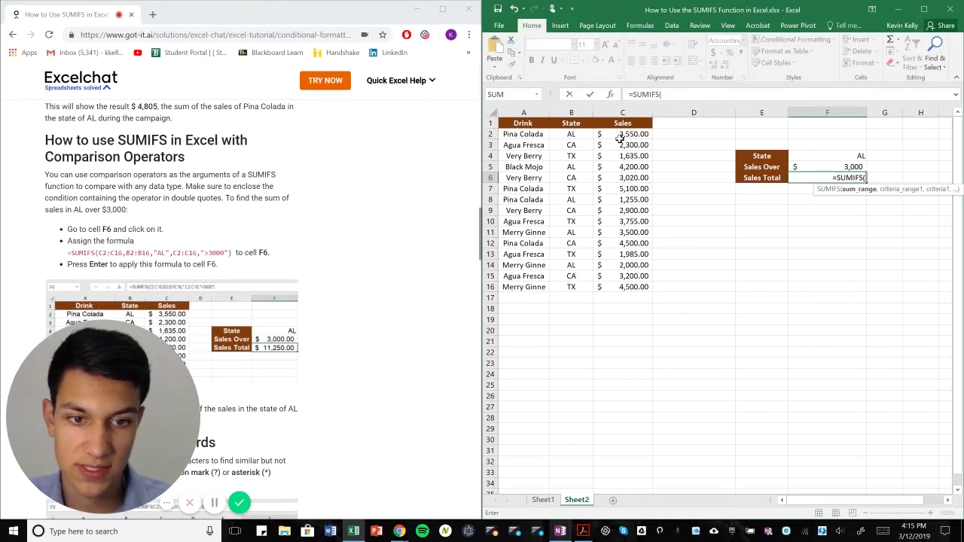
drag(620, 135, 637, 288)
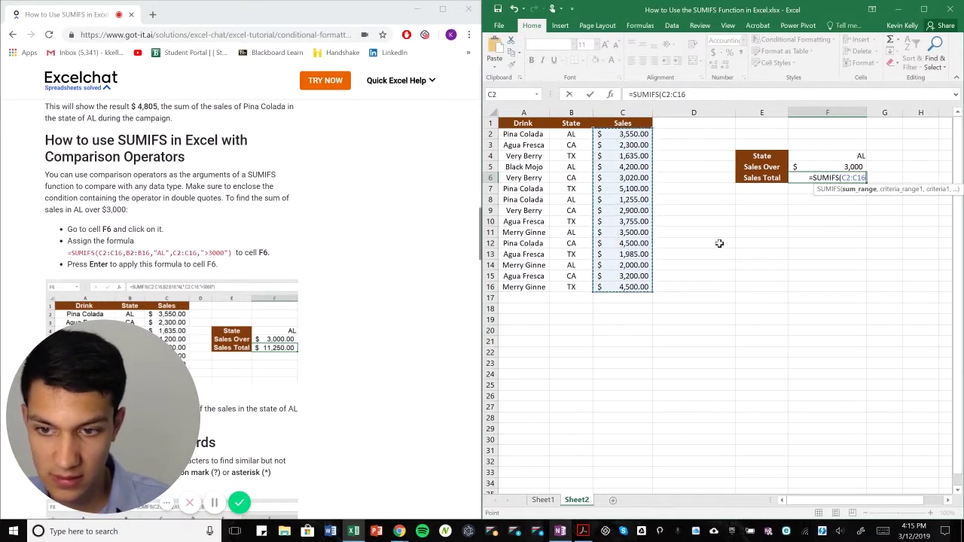
text(,)
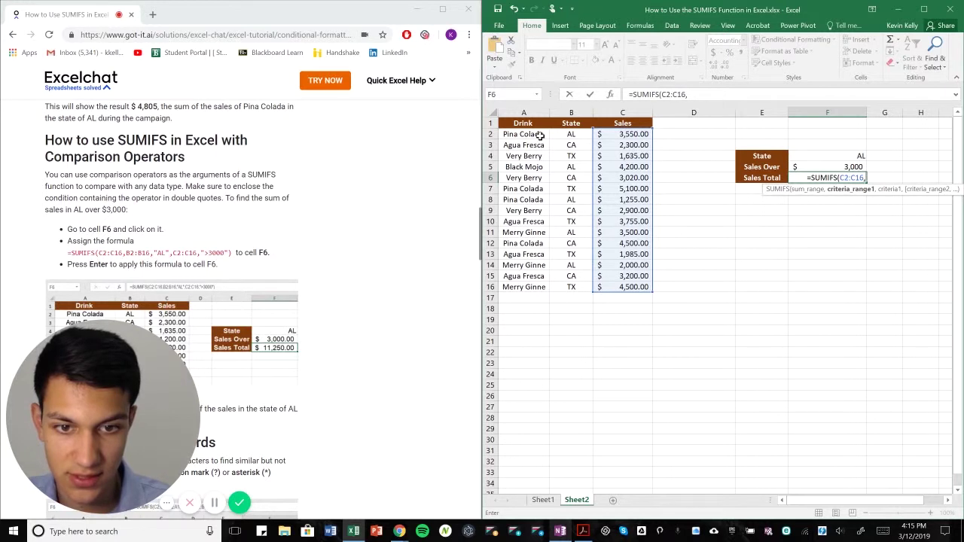
Add the State column B2:B16 with the criterion "AL" as the first condition of the SUMIFS formula
drag(571, 134, 580, 288)
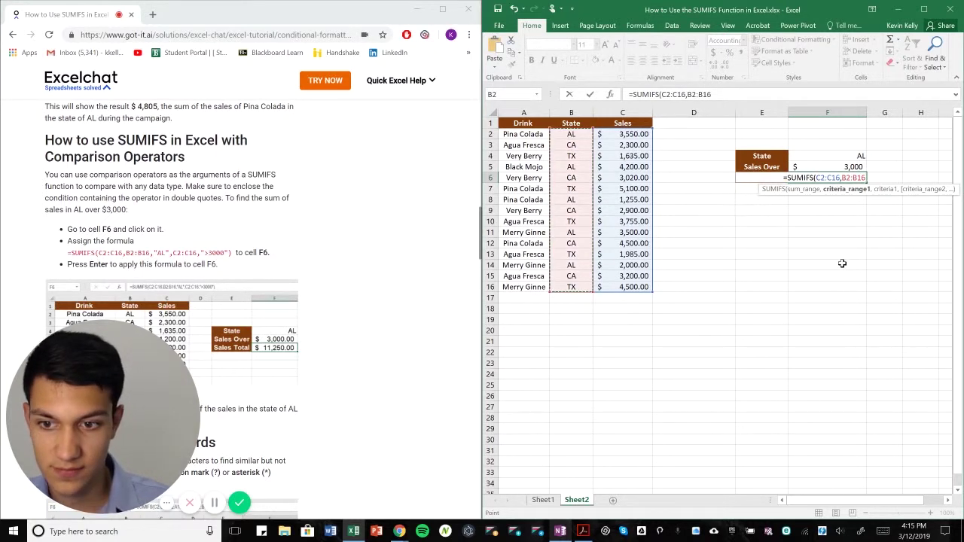
text(,)
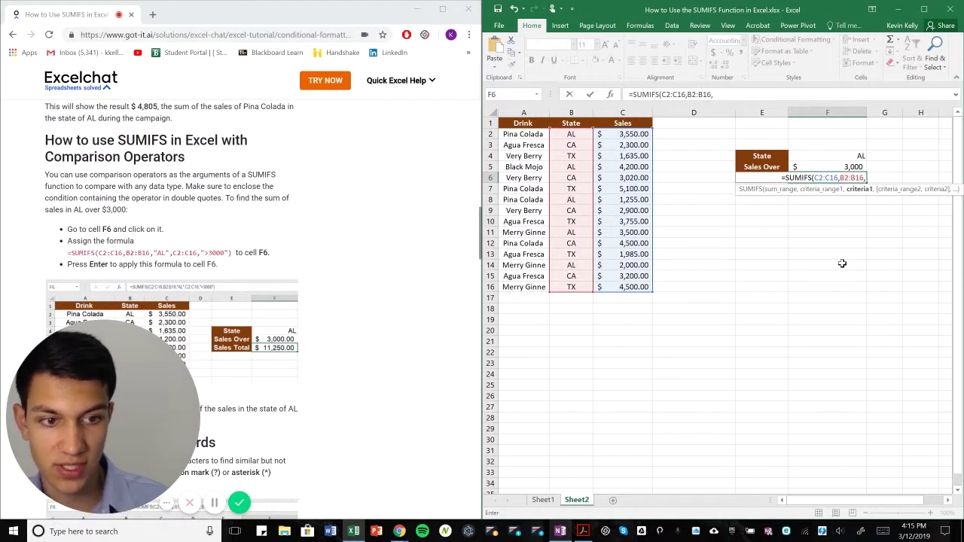
text(")
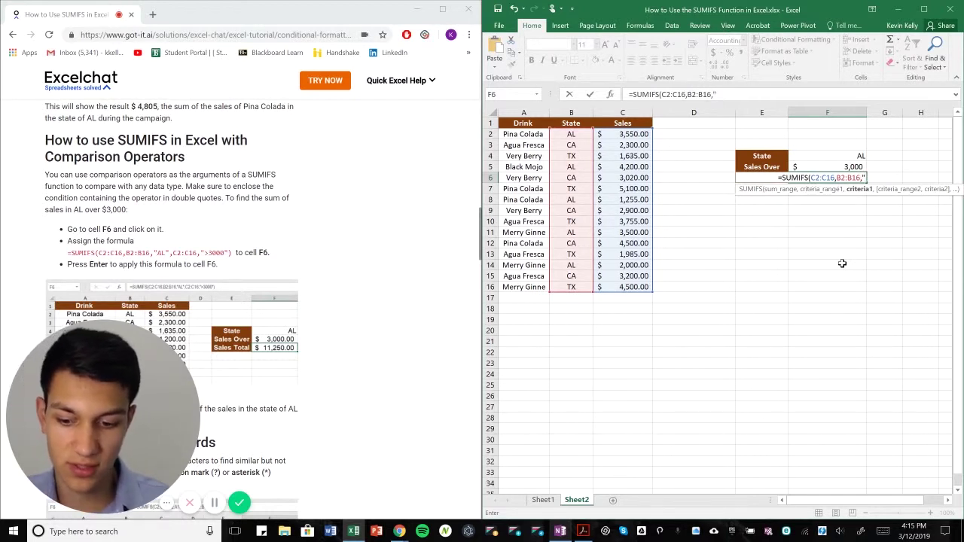
text(AL)
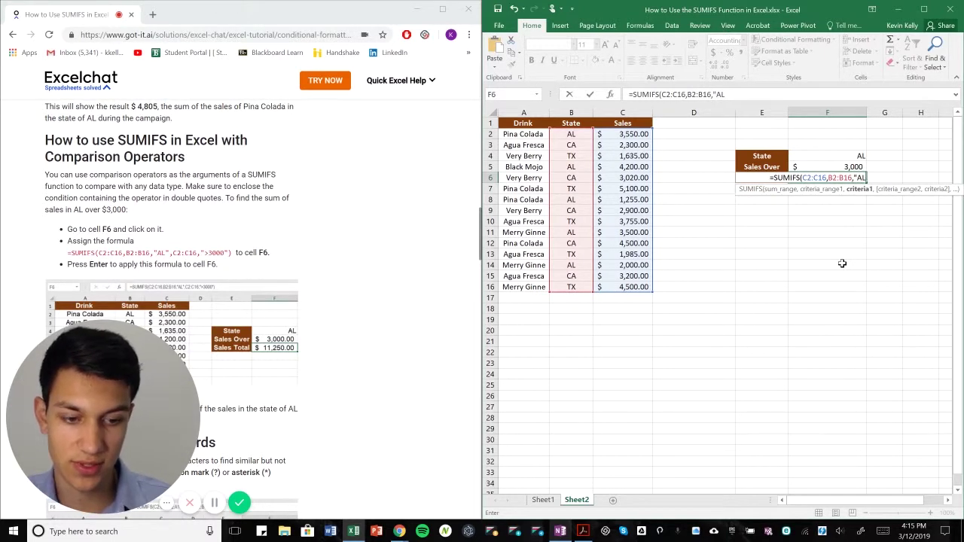
text(")
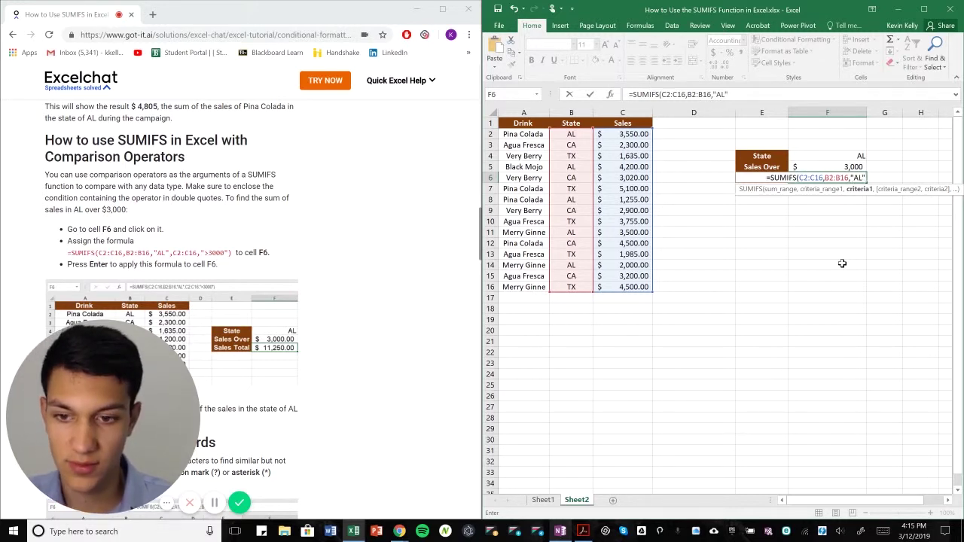
text(,)
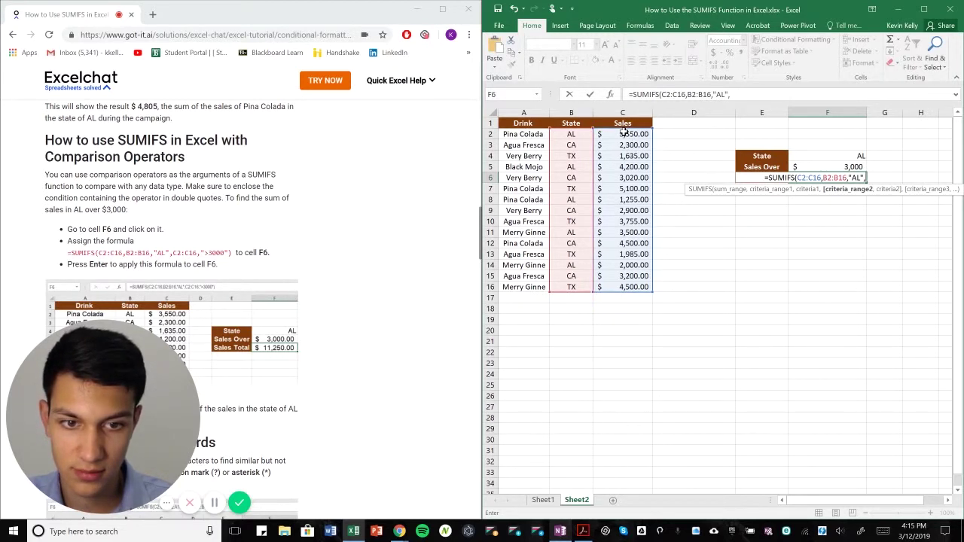
Add C2:C16 with the criterion ">3000" as the second condition and complete the SUMIFS formula in F6
drag(625, 134, 625, 301)
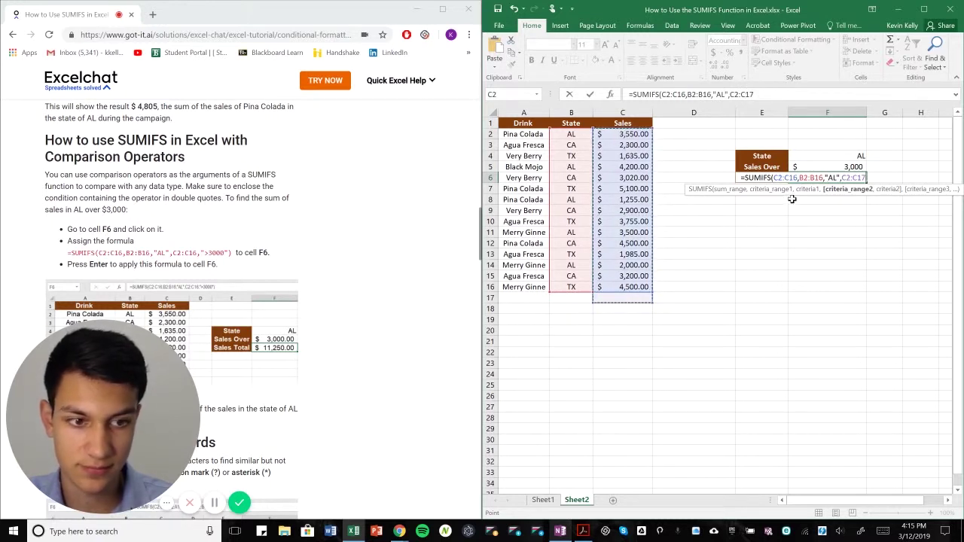
key(BackSpace)
text(6)
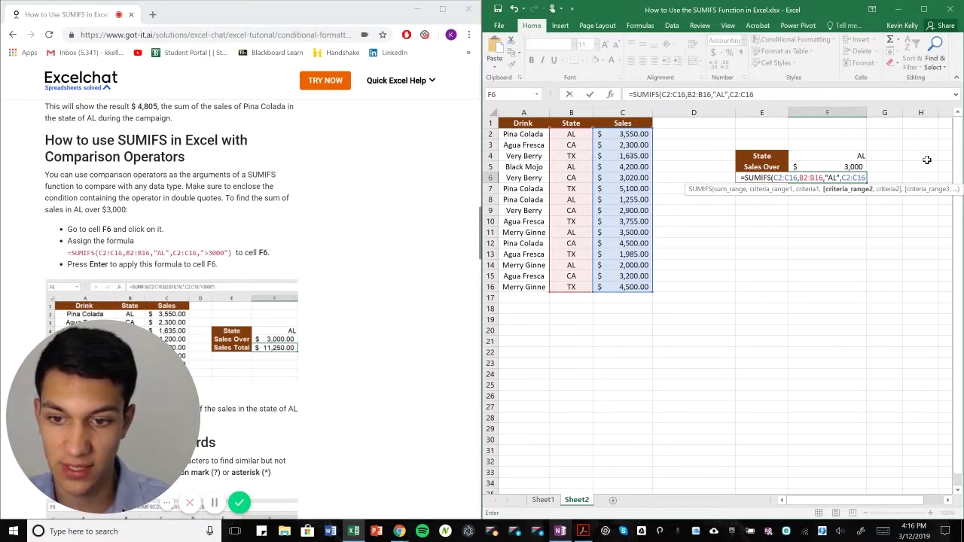
text(,)
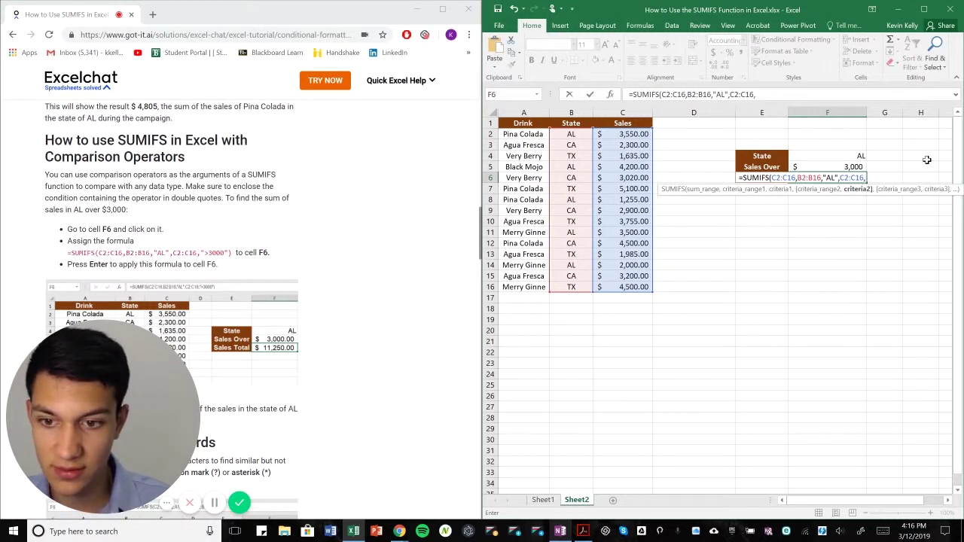
text(">)
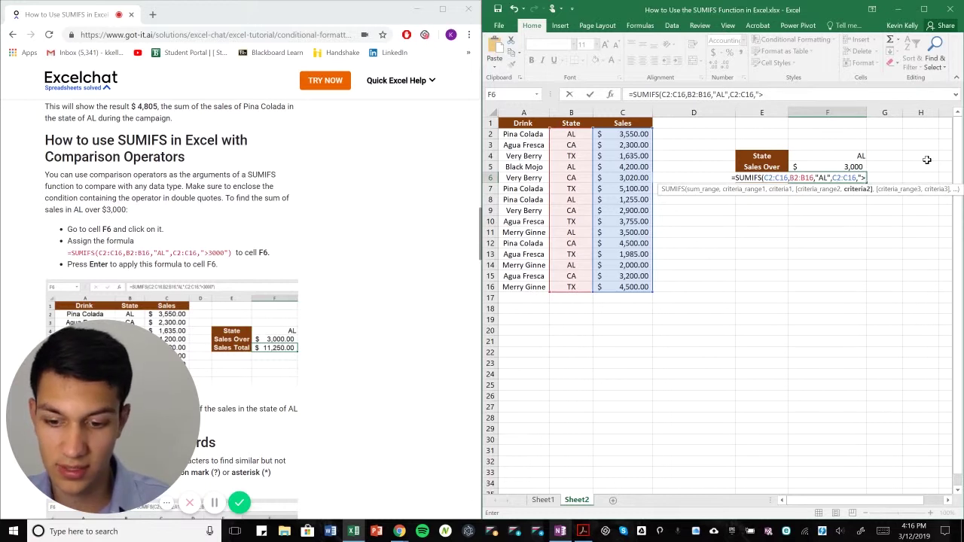
text(3000)
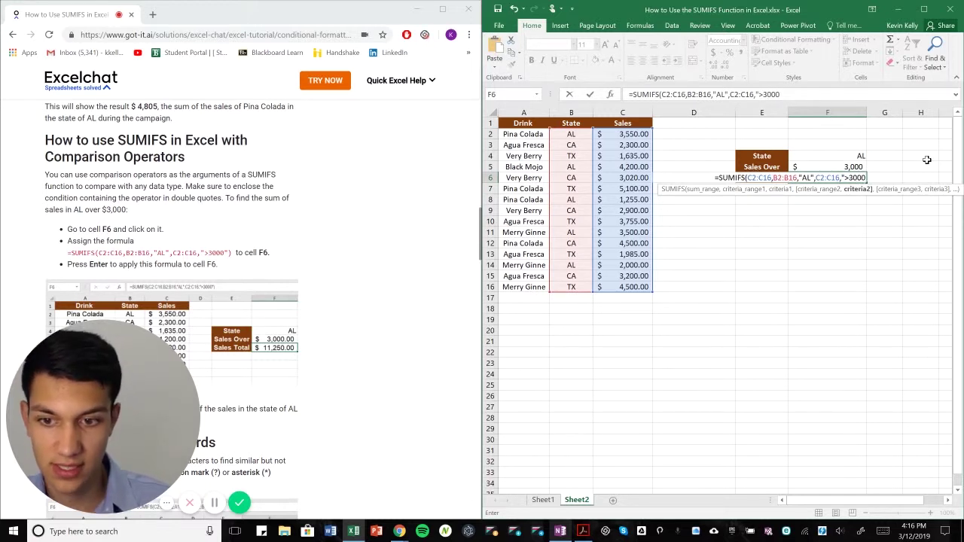
text(")
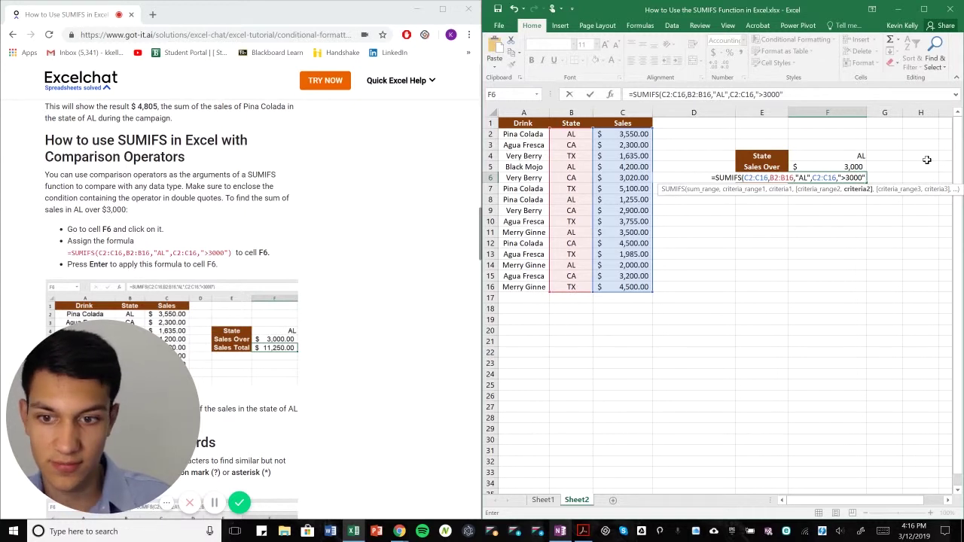
text())
key(Return)
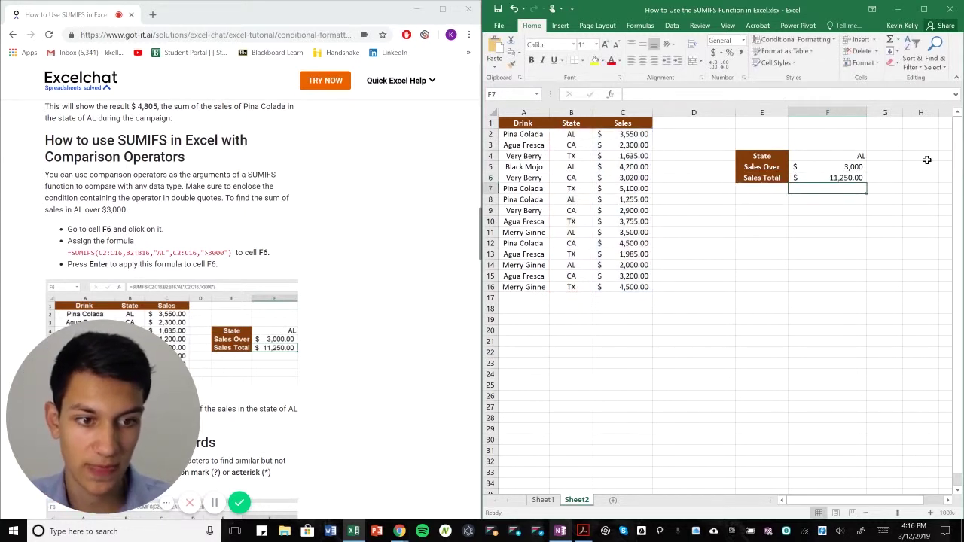
click(855, 177)
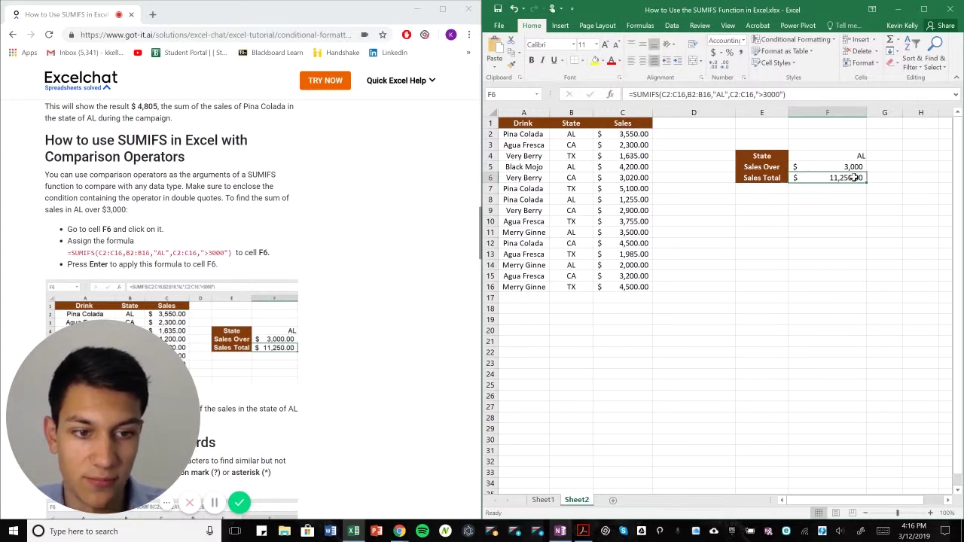